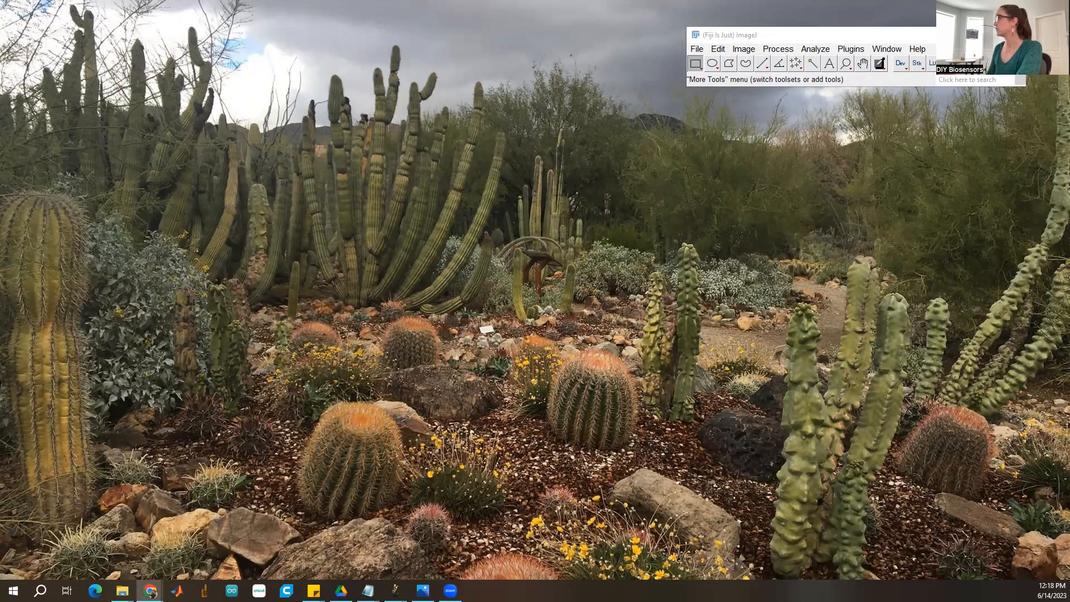
Step: Open pendentdropletanalysis.jpg in Fiji and rotate the image 90 degrees right so the droplet hangs downward
{"action": "left_click_drag", "start_coordinate": [856, 91], "coordinate": [815, 68]}
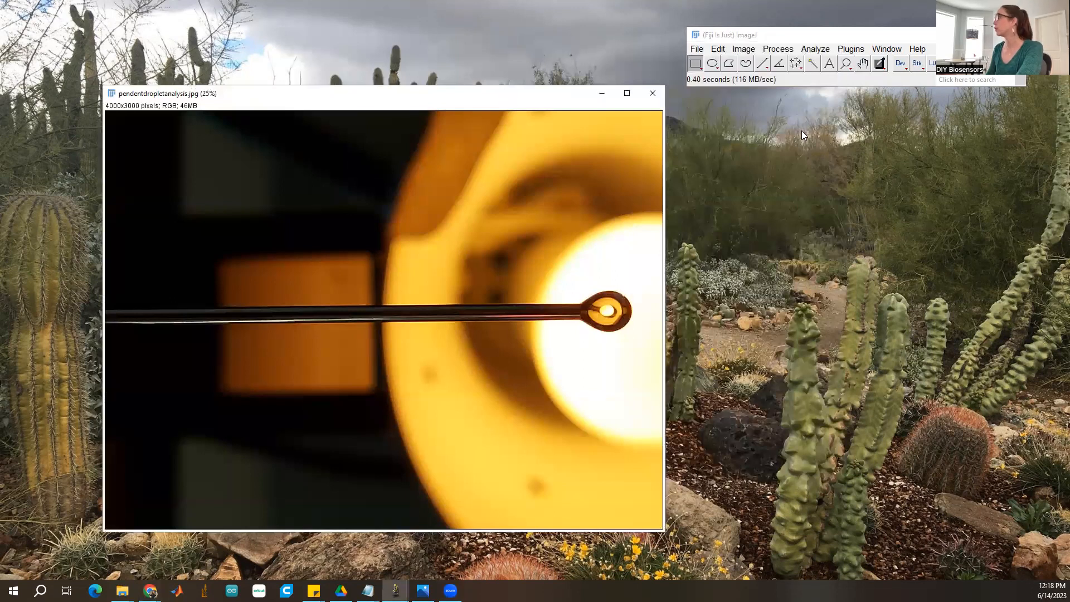
{"action": "left_click", "coordinate": [743, 49]}
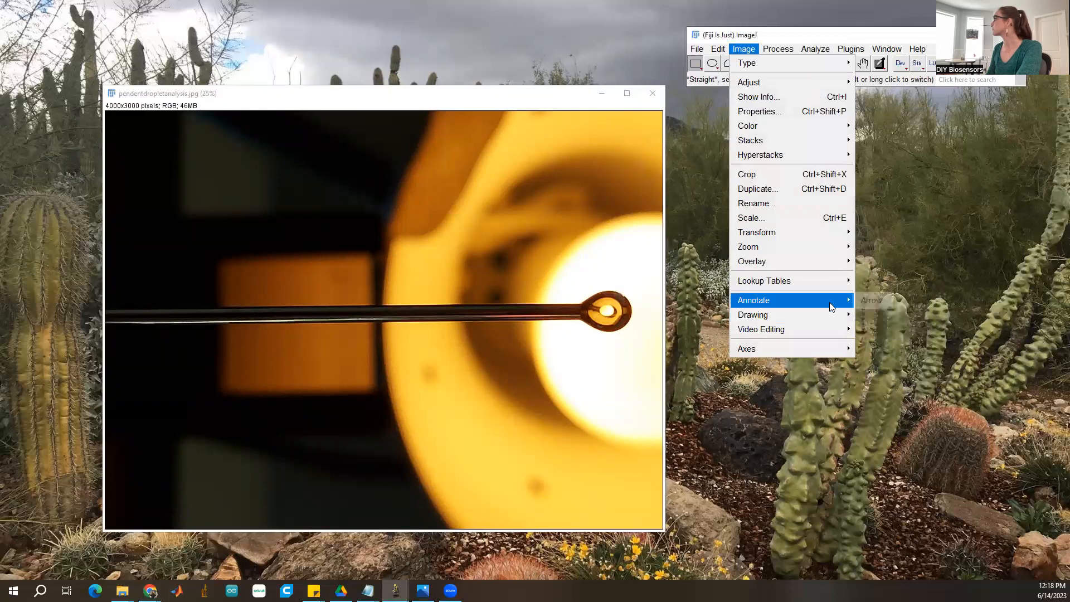
{"action": "mouse_move", "coordinate": [827, 233]}
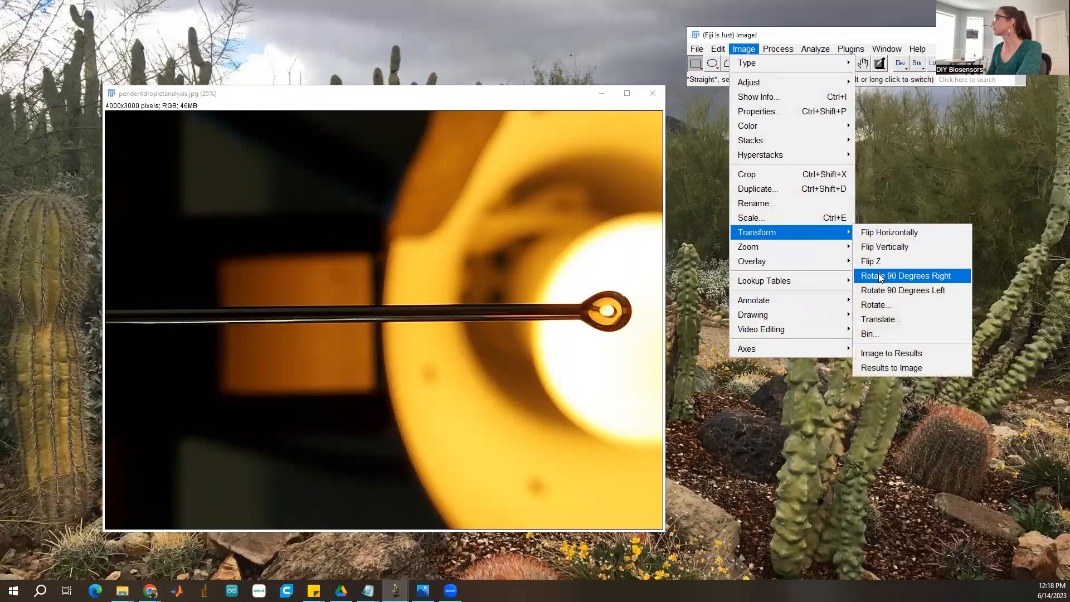
{"action": "left_click", "coordinate": [882, 276]}
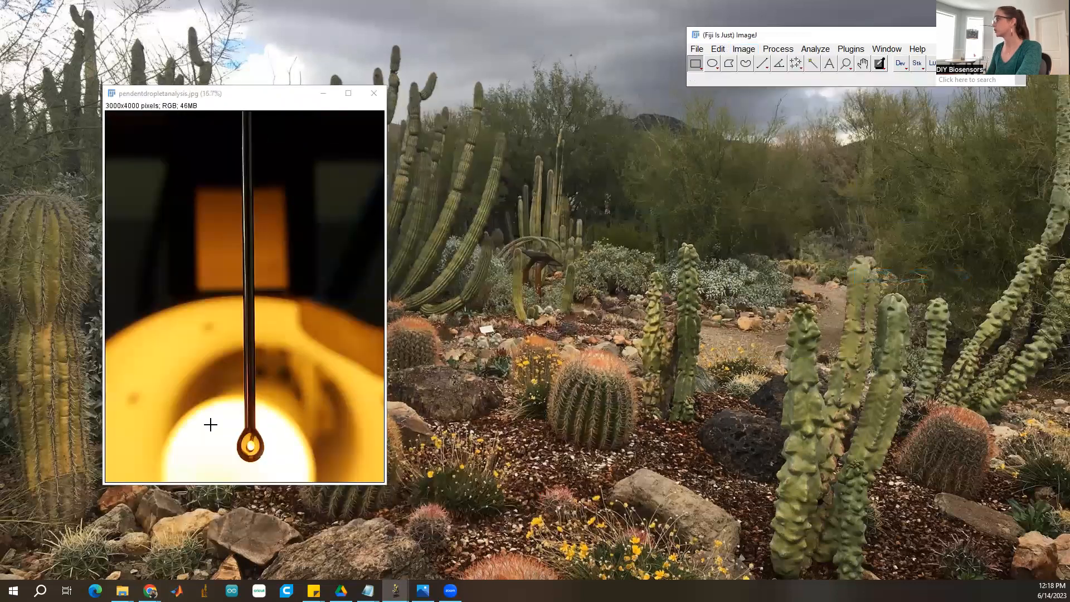
Step: Crop the image to a region of about 990 x 750 pixels around the droplet and needle tip
{"action": "left_click_drag", "start_coordinate": [208, 409], "coordinate": [300, 482]}
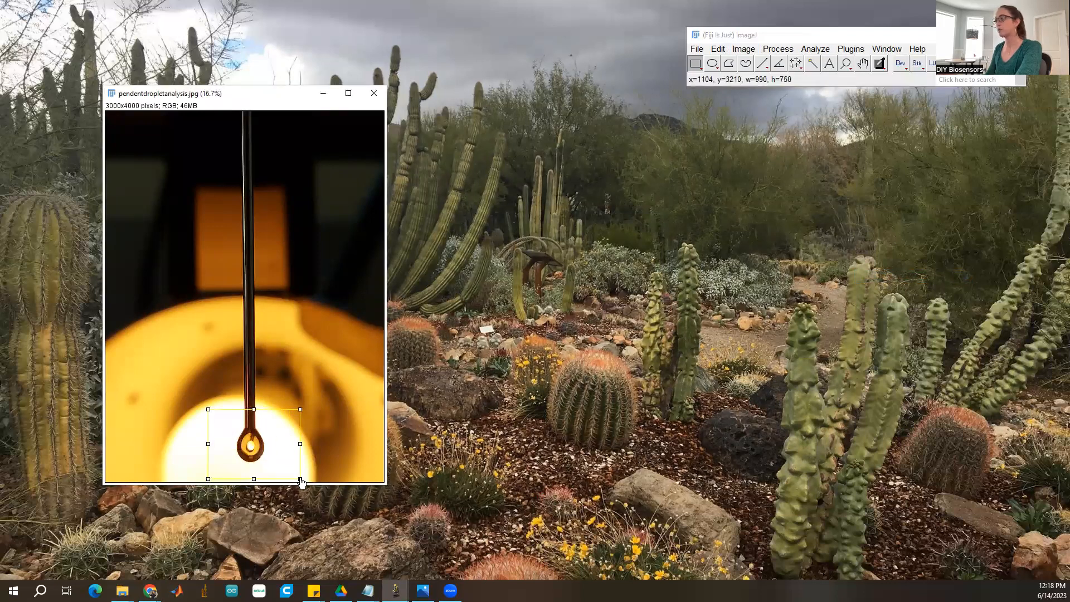
{"action": "key", "text": "ctrl+shift+x"}
Step: Draw a straight line across the needle's width, about 112 pixels long, and set the image scale from its known distance of 1.27 mm
{"action": "left_click", "coordinate": [765, 65]}
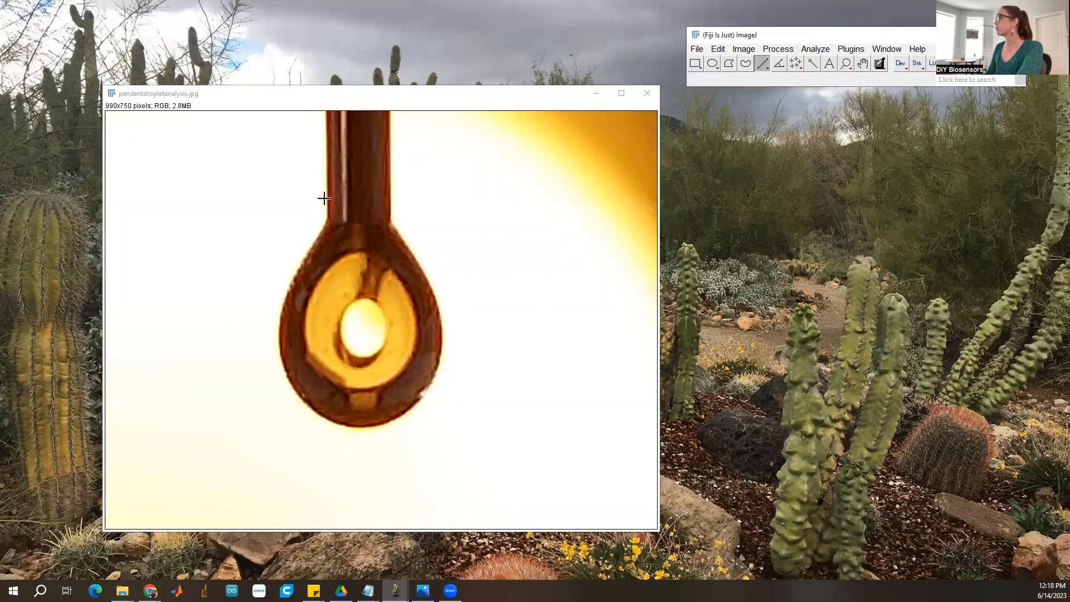
{"action": "left_click_drag", "start_coordinate": [326, 198], "coordinate": [389, 198]}
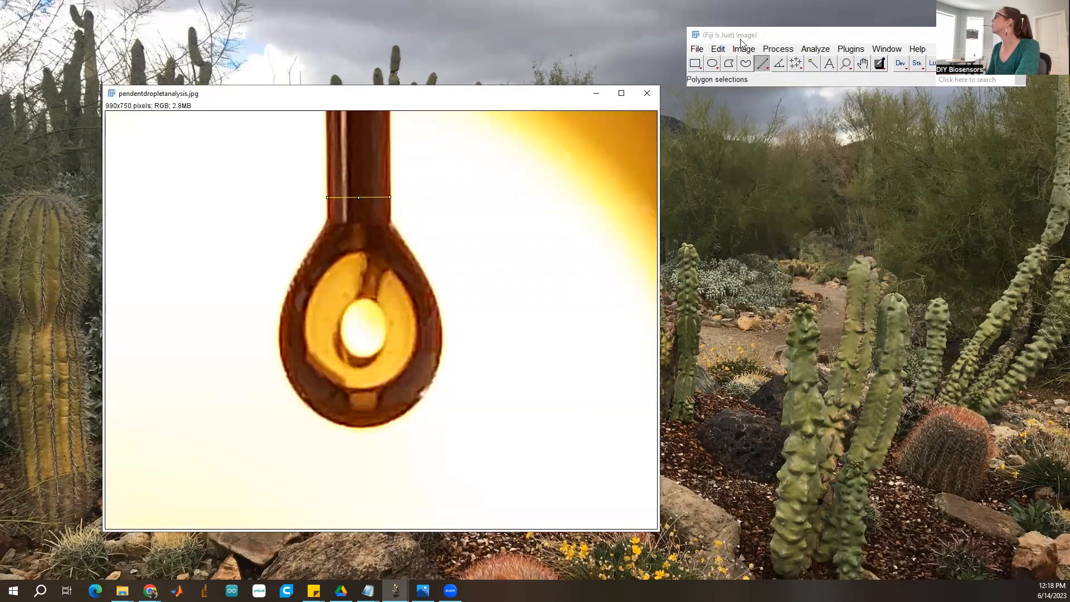
{"action": "left_click", "coordinate": [818, 50]}
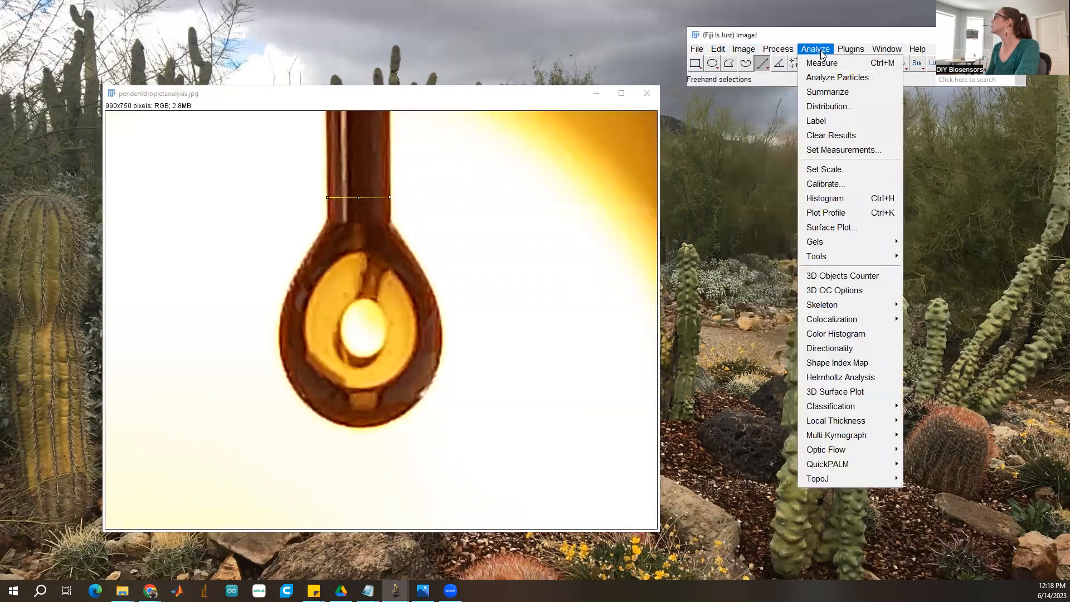
{"action": "left_click", "coordinate": [826, 169]}
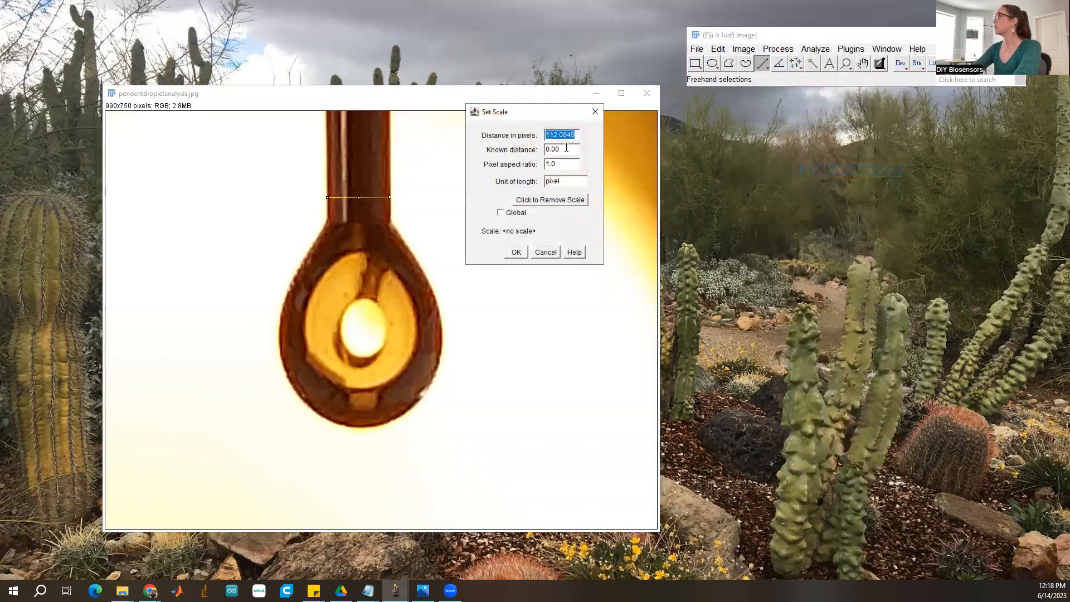
{"action": "left_click", "coordinate": [565, 148]}
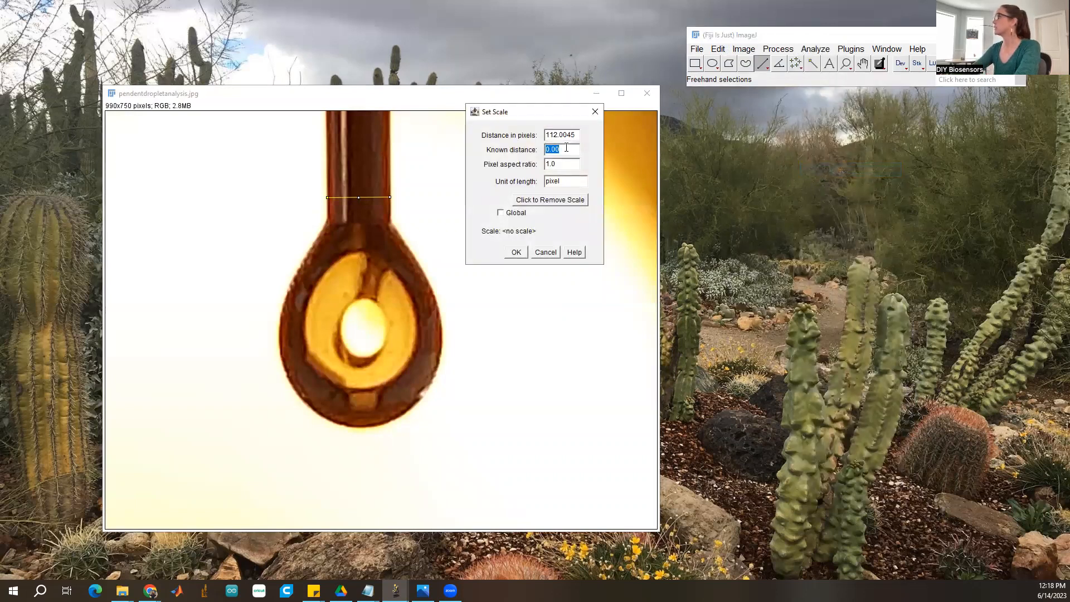
{"action": "type", "text": "1.27"}
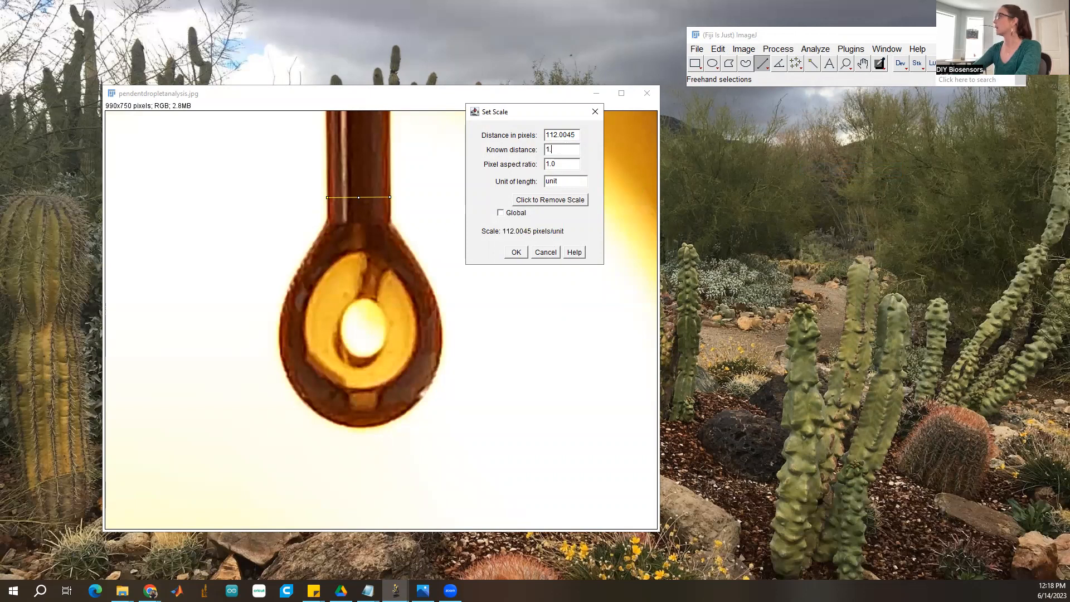
{"action": "key", "text": "Tab"}
{"action": "key", "text": "Tab"}
{"action": "type", "text": "mm"}
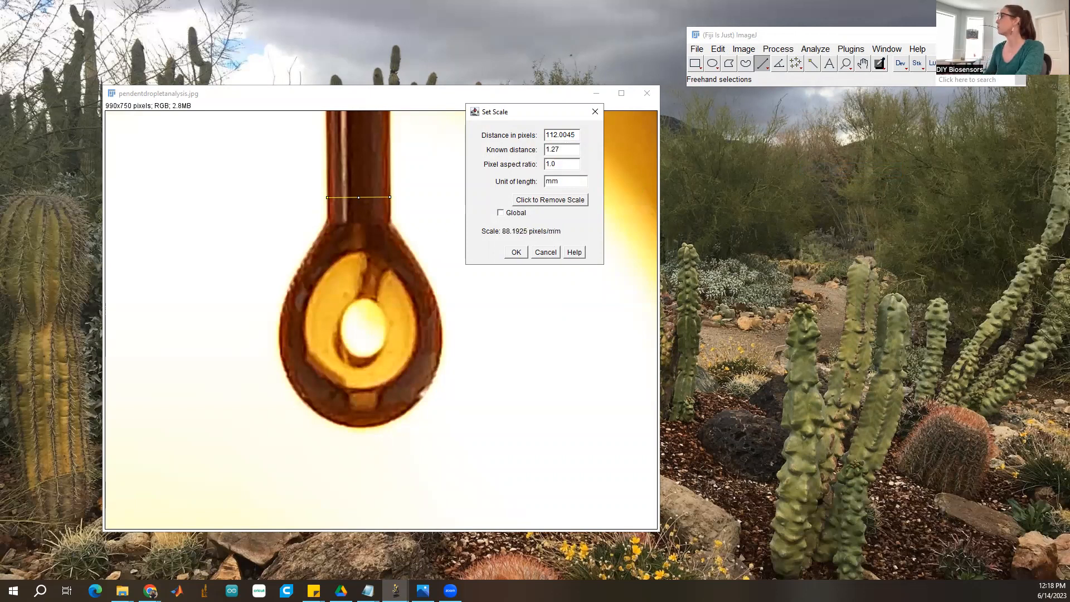
{"action": "left_click", "coordinate": [516, 252]}
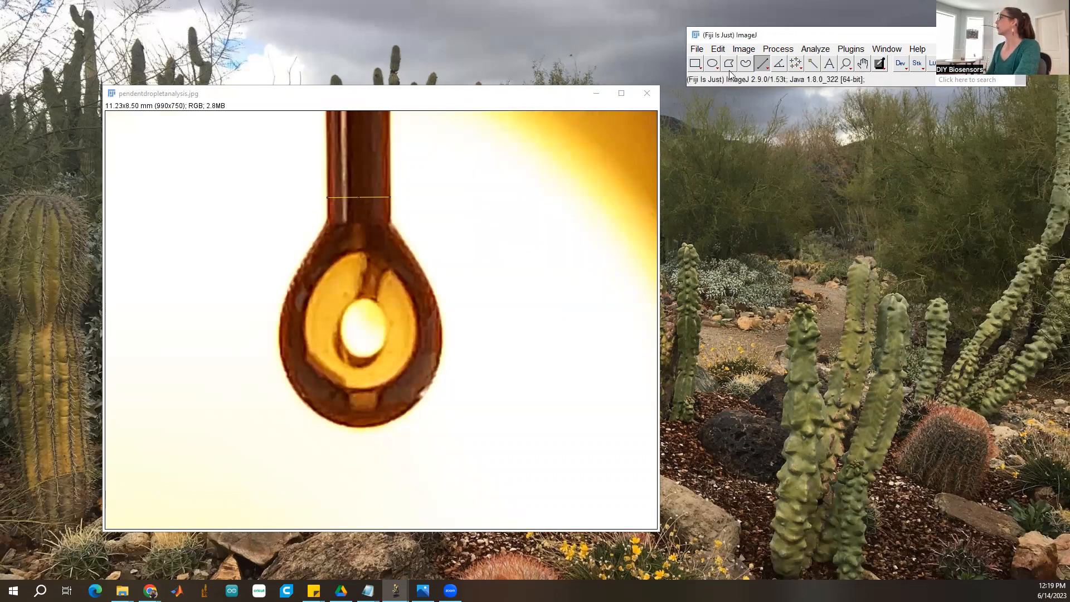
Step: Convert the image to 8-bit and make a rectangular selection around the droplet, starting where it meets the needle
{"action": "left_click", "coordinate": [743, 49]}
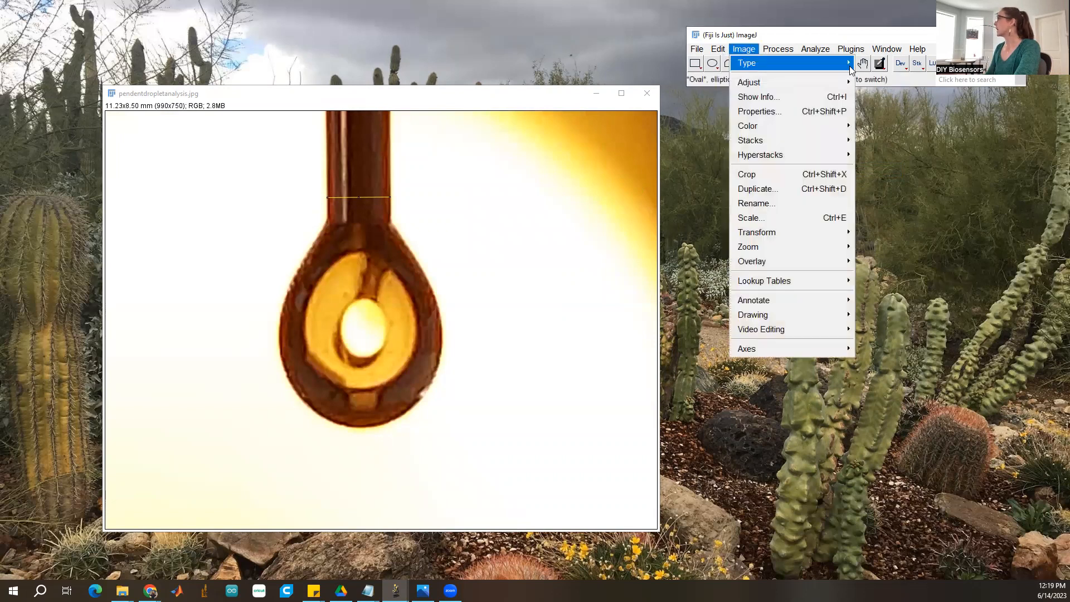
{"action": "left_click", "coordinate": [869, 64]}
{"action": "left_click", "coordinate": [691, 64]}
{"action": "left_click_drag", "start_coordinate": [265, 214], "coordinate": [455, 441]}
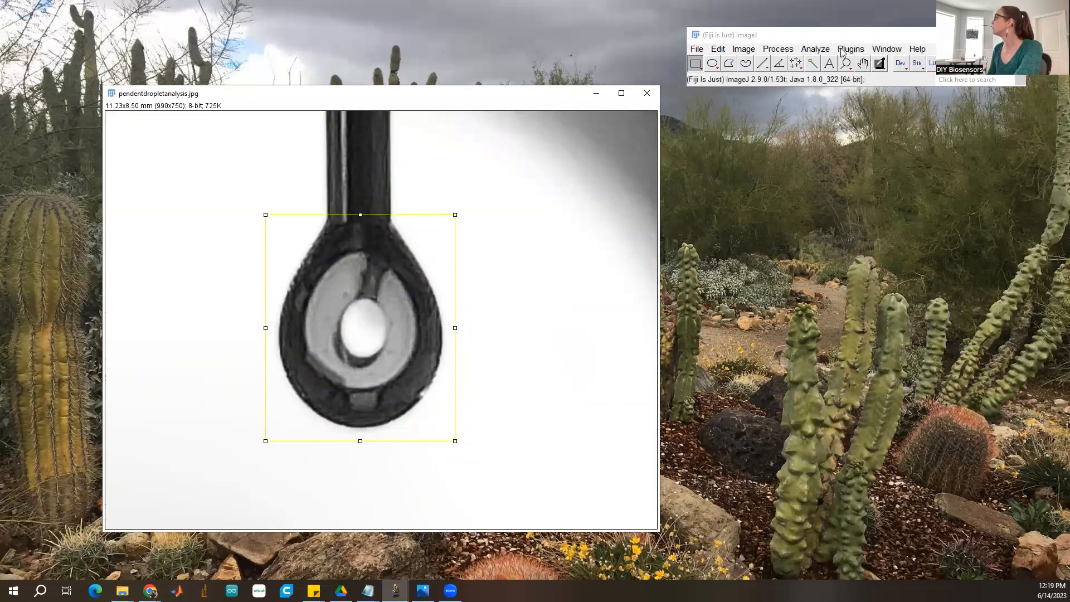
Step: Run the Pendent Drop analysis plugin on the selected droplet region
{"action": "left_click", "coordinate": [856, 52]}
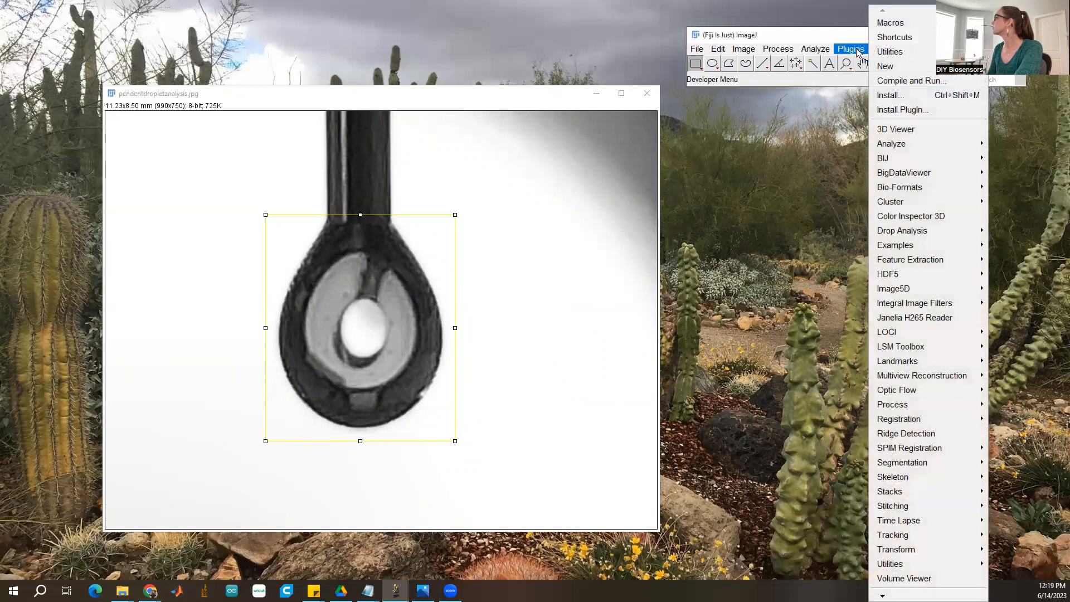
{"action": "mouse_move", "coordinate": [908, 168]}
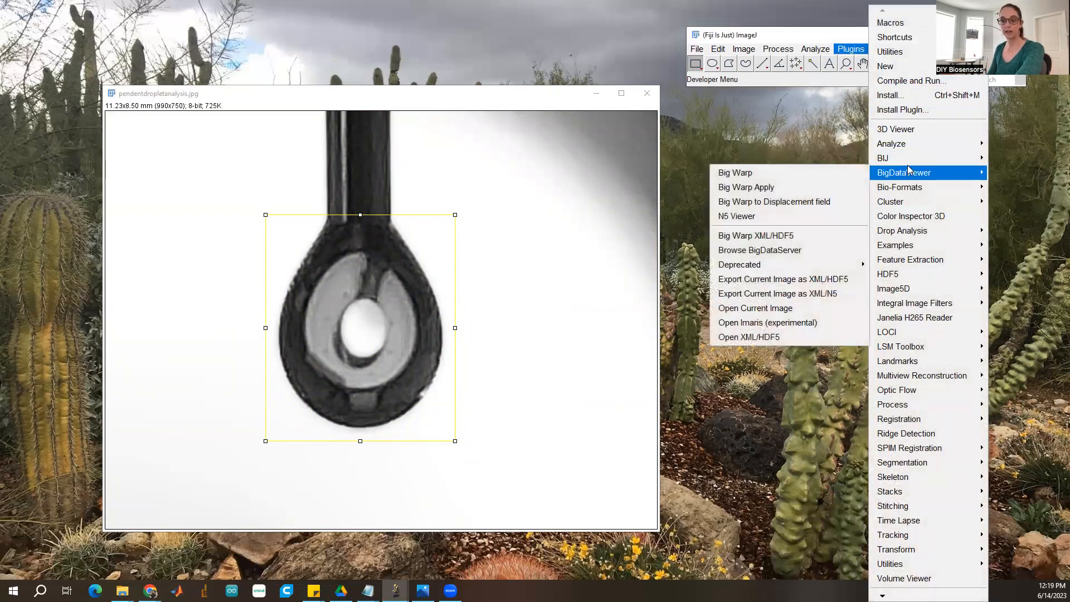
{"action": "mouse_move", "coordinate": [916, 231]}
{"action": "left_click", "coordinate": [855, 230]}
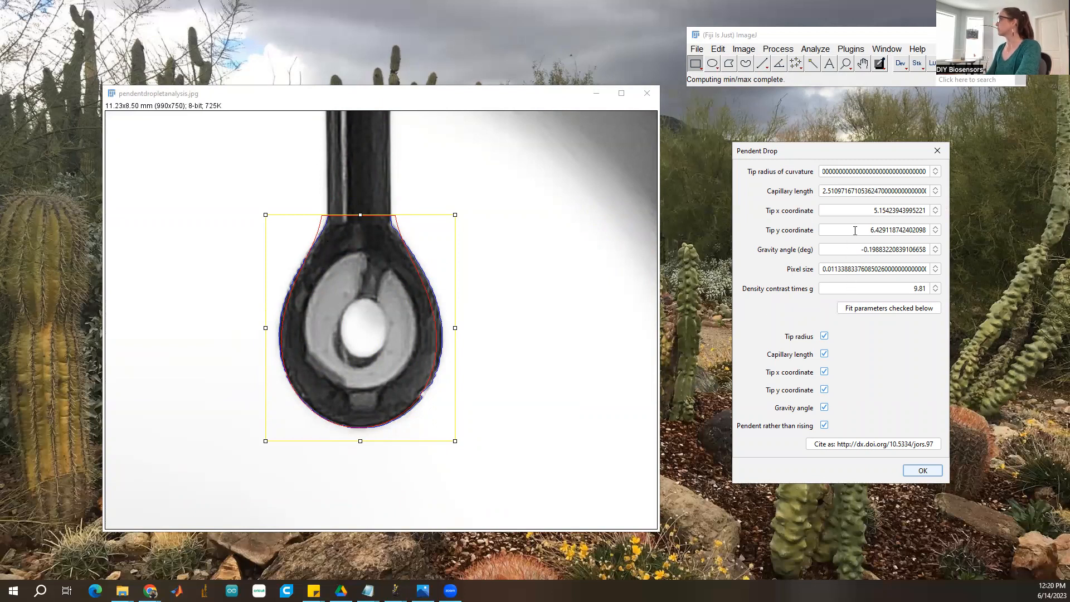
Step: Set the tip x coordinate to 5.2 and the tip y coordinate to 6.44, and exclude both from the fitted parameters
{"action": "left_click", "coordinate": [862, 209]}
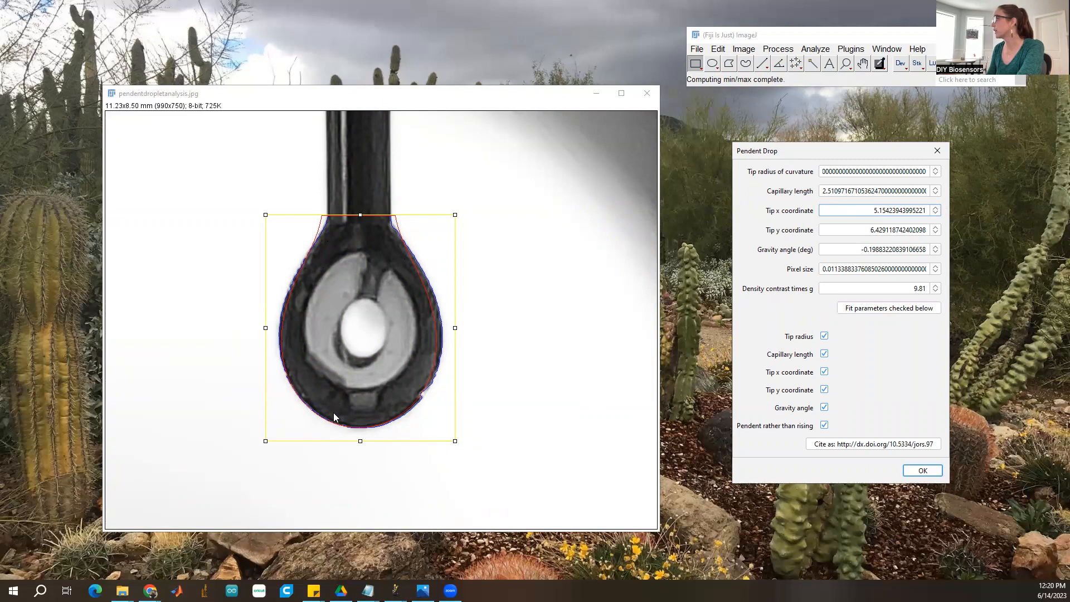
{"action": "double_click", "coordinate": [872, 213]}
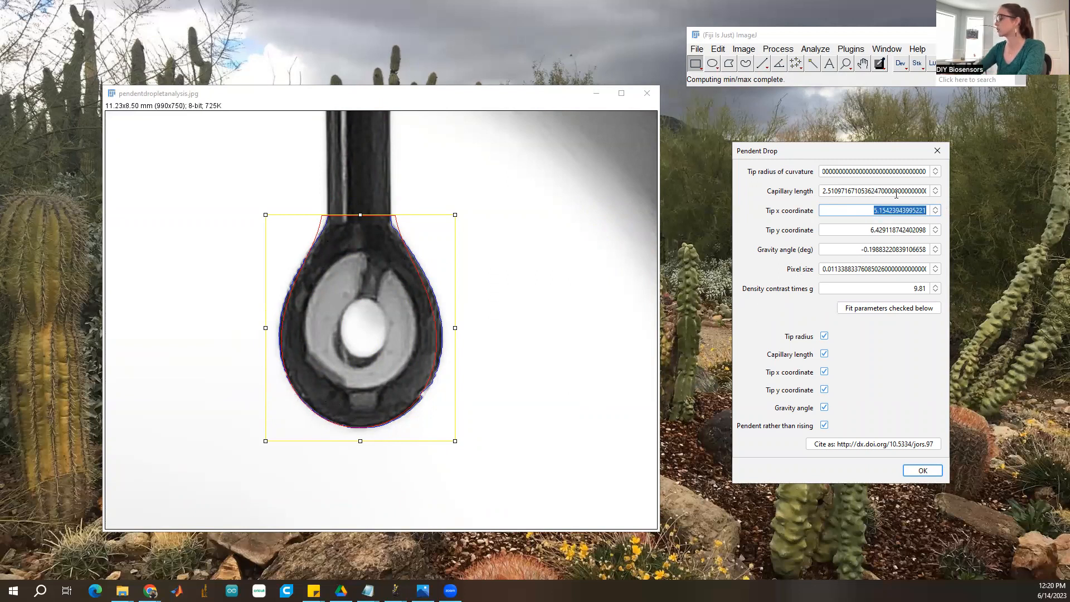
{"action": "type", "text": "5.2"}
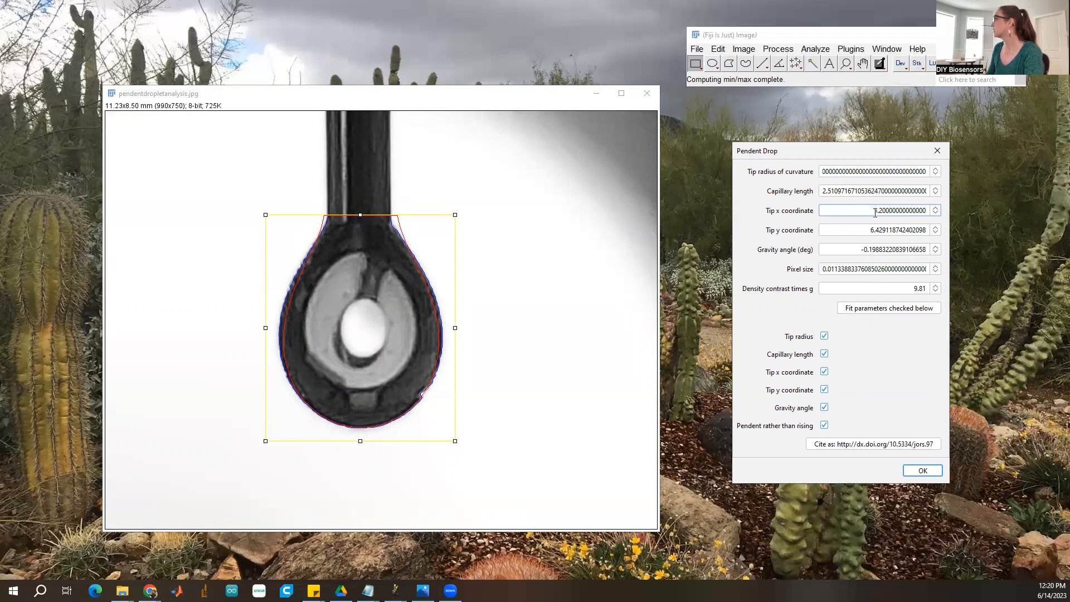
{"action": "double_click", "coordinate": [875, 234]}
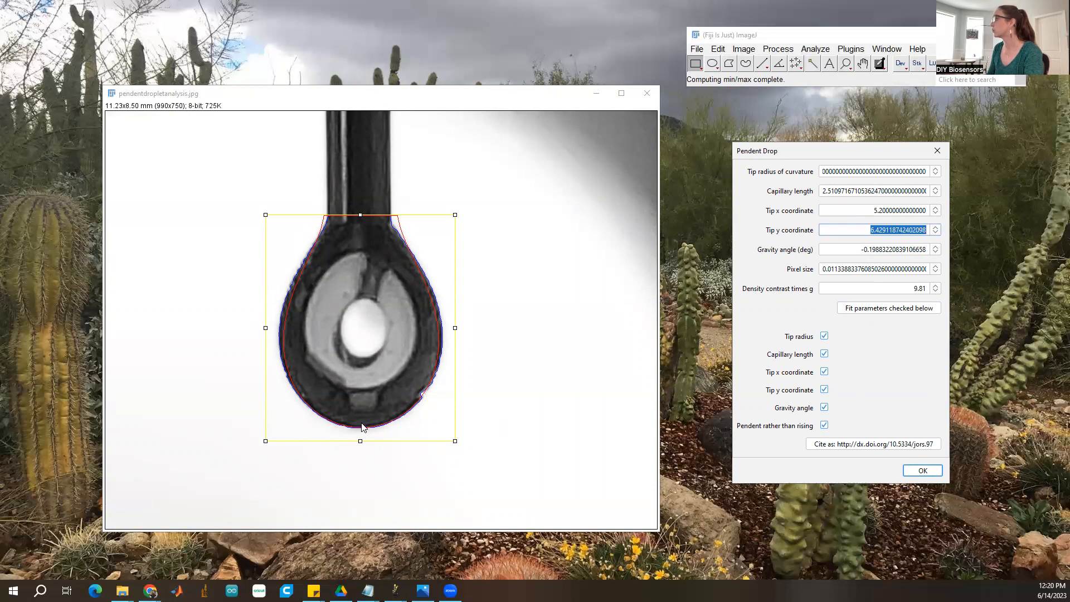
{"action": "type", "text": "6"}
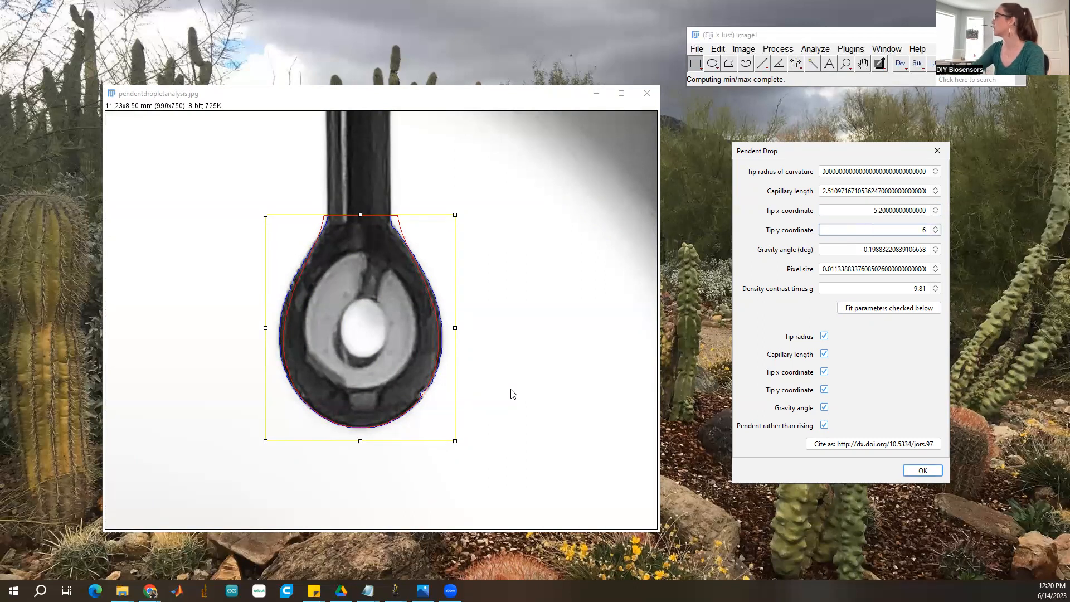
{"action": "type", "text": ".44"}
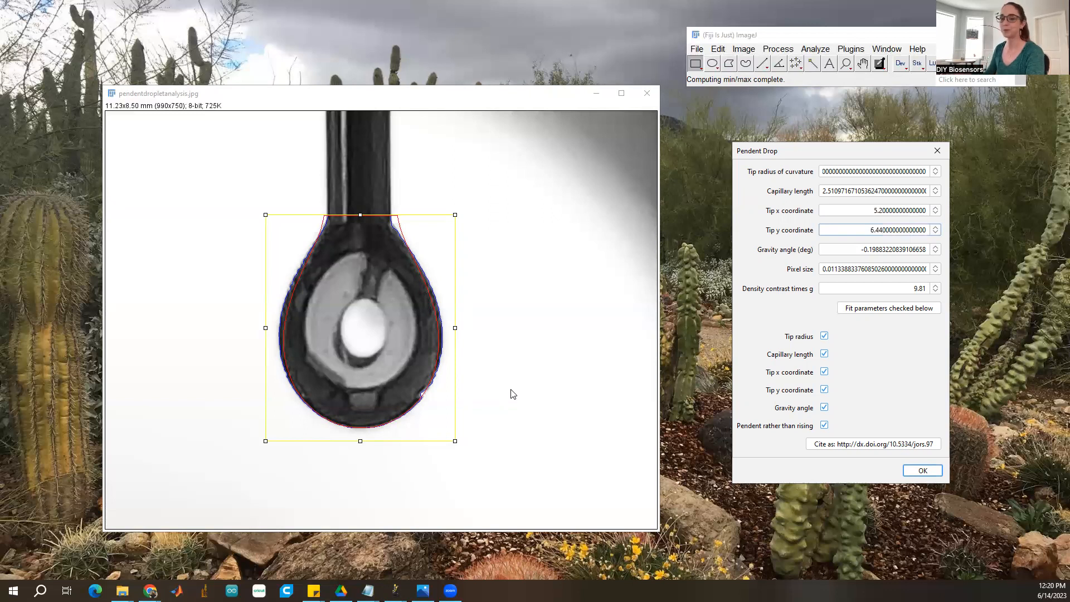
{"action": "left_click", "coordinate": [824, 371]}
{"action": "left_click", "coordinate": [825, 390]}
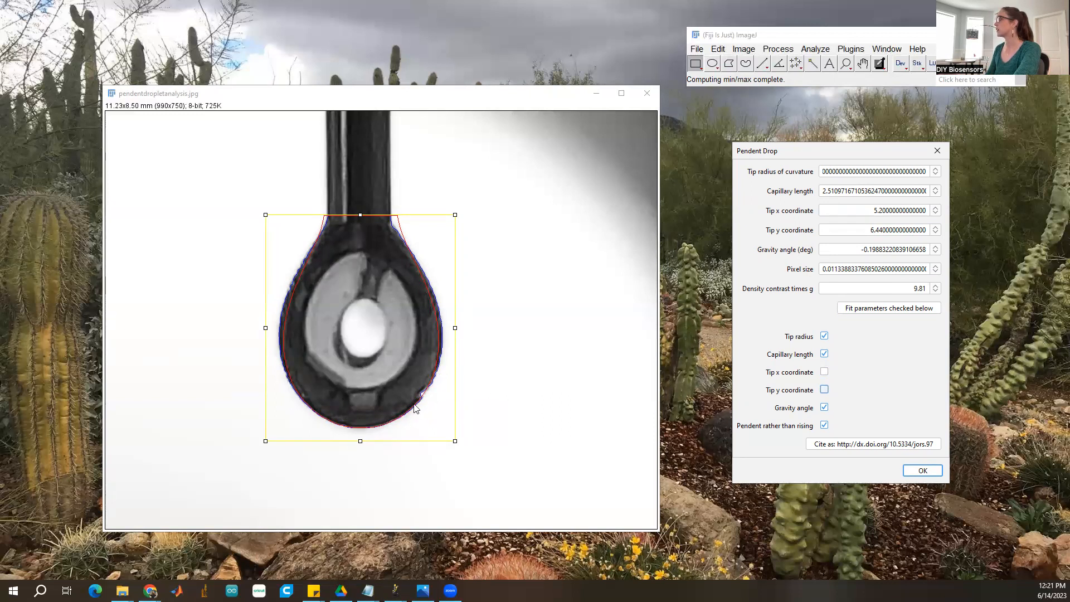
Step: Try a capillary length of 2.6, and set it back to 2.51 to compare the fitted outline with the droplet
{"action": "triple_click", "coordinate": [843, 191]}
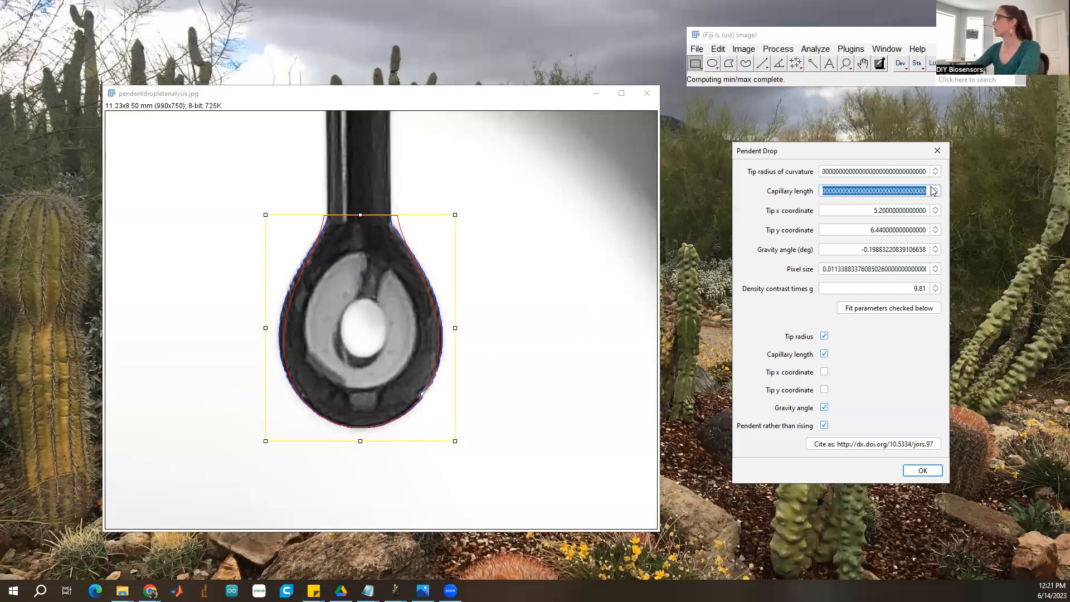
{"action": "type", "text": "2.6"}
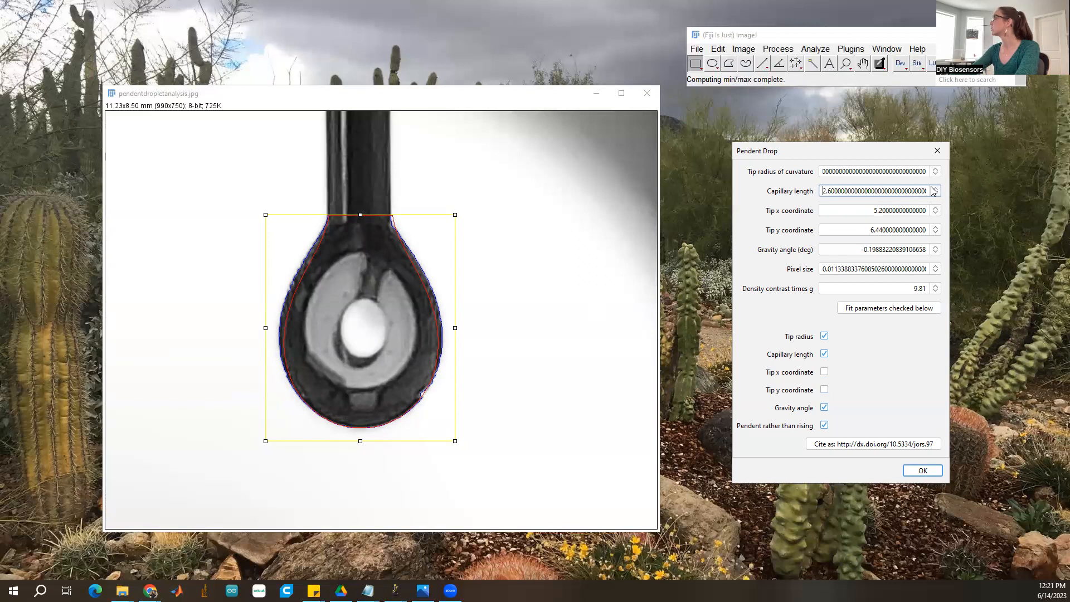
{"action": "key", "text": "ctrl+a"}
{"action": "type", "text": "2.51"}
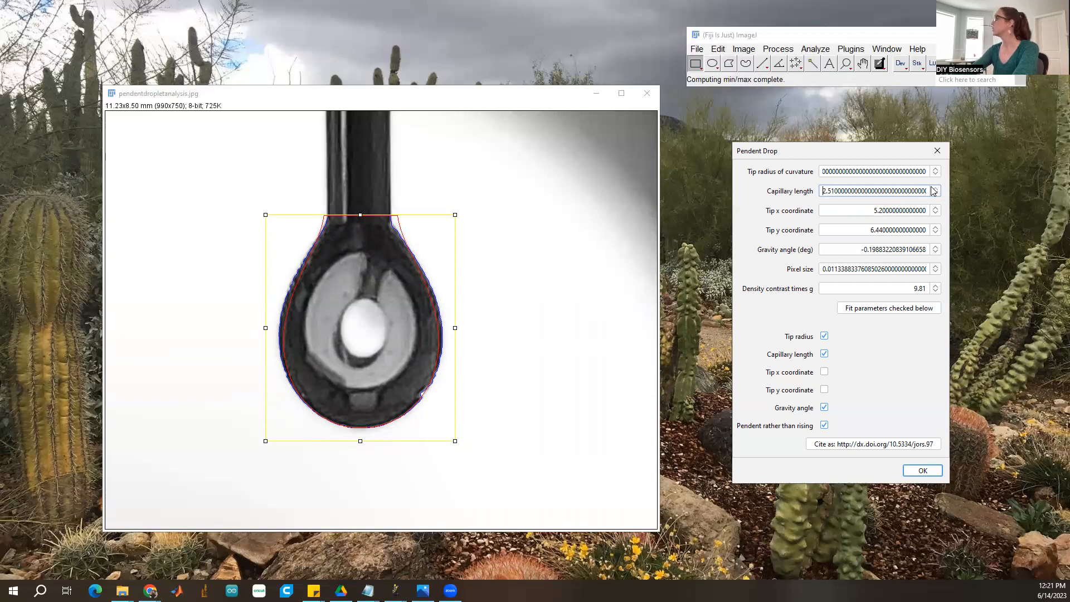
Step: Try a tip radius of curvature of 1.5 for the droplet outline
{"action": "key", "text": "shift+Tab"}
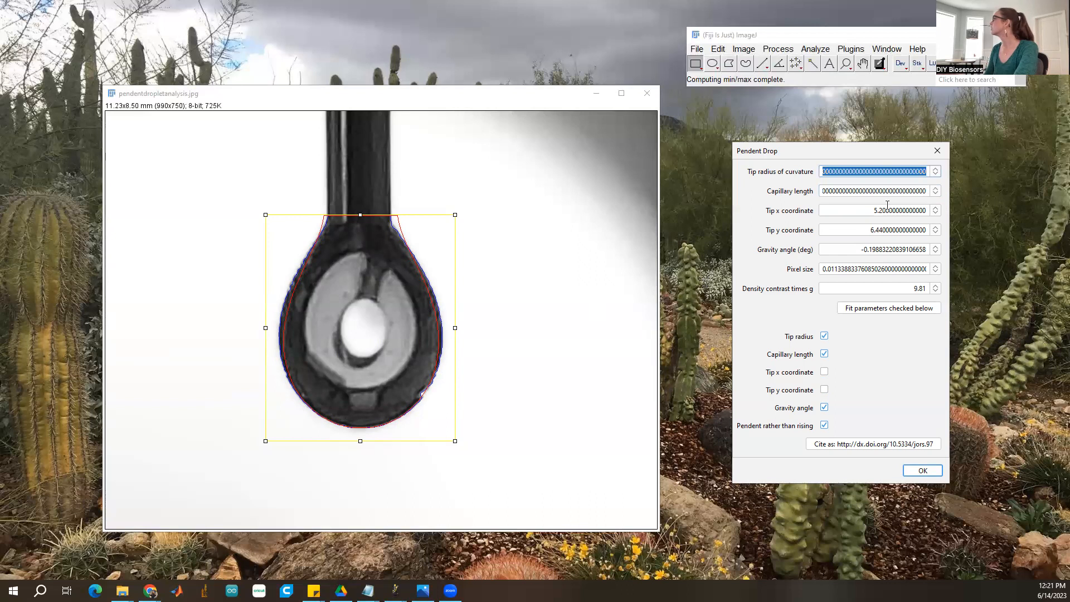
{"action": "left_click", "coordinate": [843, 172]}
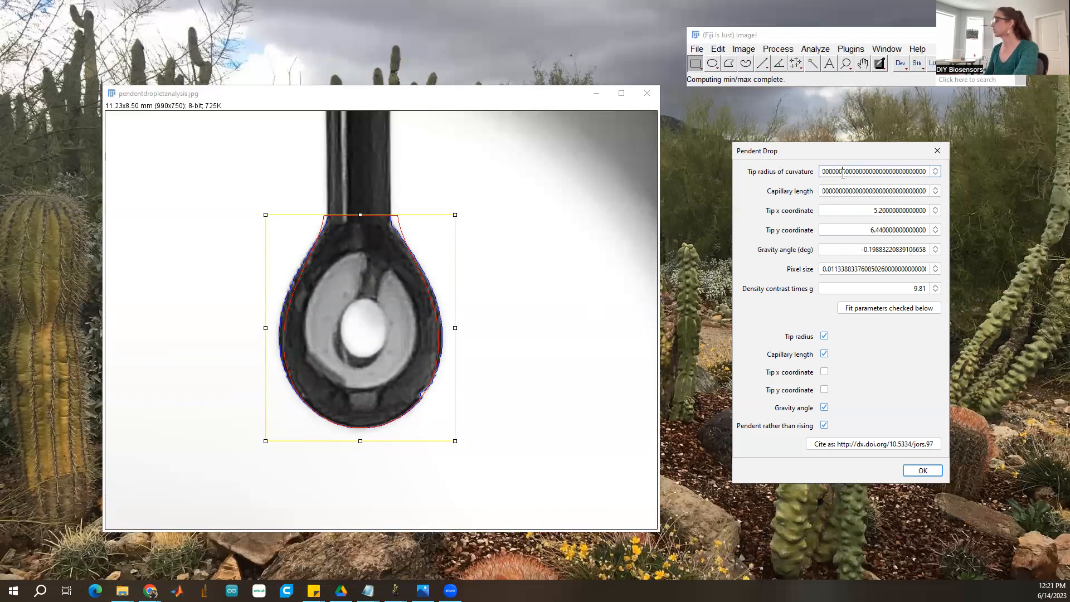
{"action": "key", "text": "Left"}
{"action": "key", "text": "Left"}
{"action": "key", "text": "Left"}
{"action": "key", "text": "Left"}
{"action": "key", "text": "Left"}
{"action": "key", "text": "Left"}
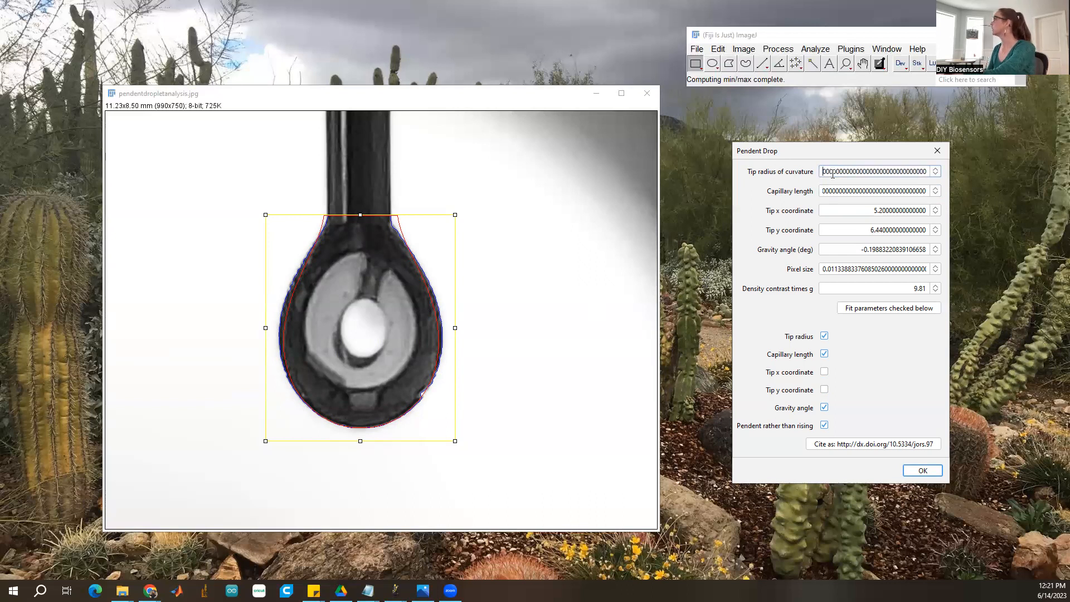
{"action": "double_click", "coordinate": [836, 171]}
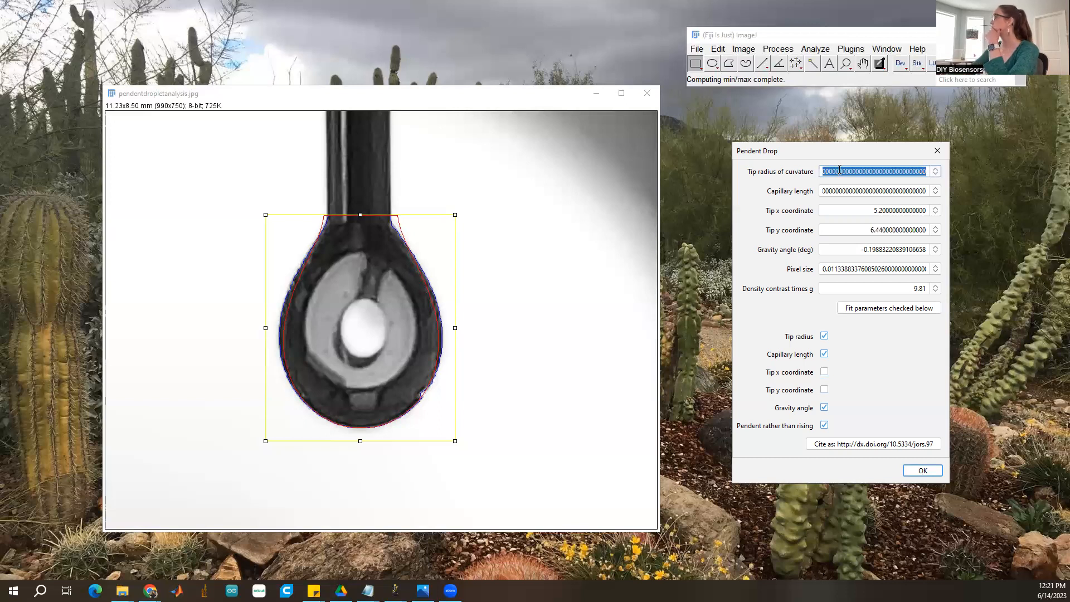
{"action": "type", "text": "1.5"}
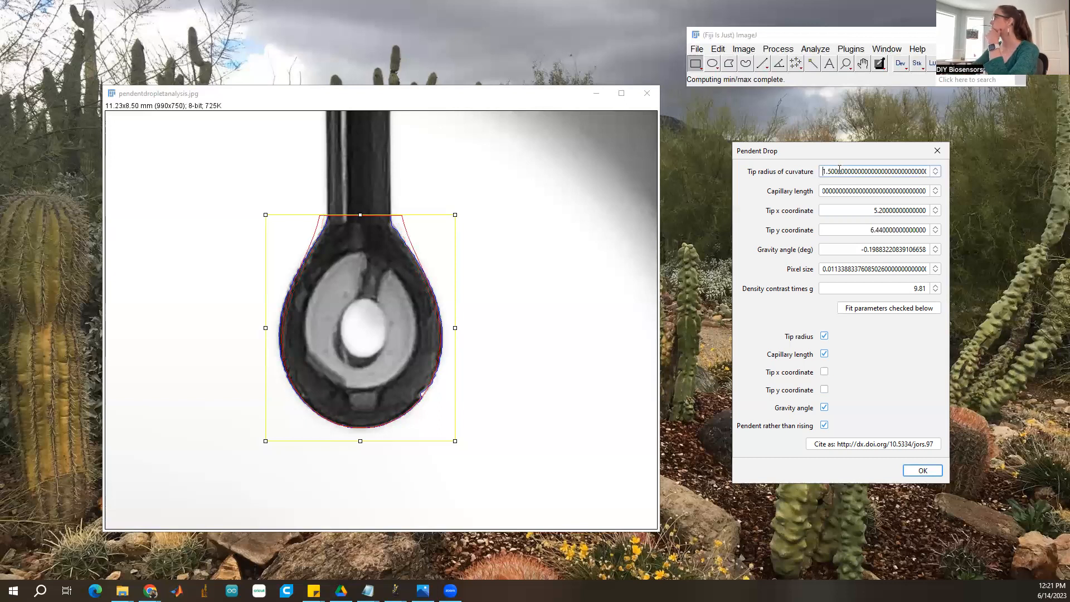
Step: Refine the tip radius of curvature to 1.45 after trying 1.4
{"action": "double_click", "coordinate": [839, 170]}
{"action": "type", "text": "1."}
{"action": "double_click", "coordinate": [839, 170]}
{"action": "type", "text": "1.4"}
{"action": "double_click", "coordinate": [839, 170]}
{"action": "type", "text": "1.45"}
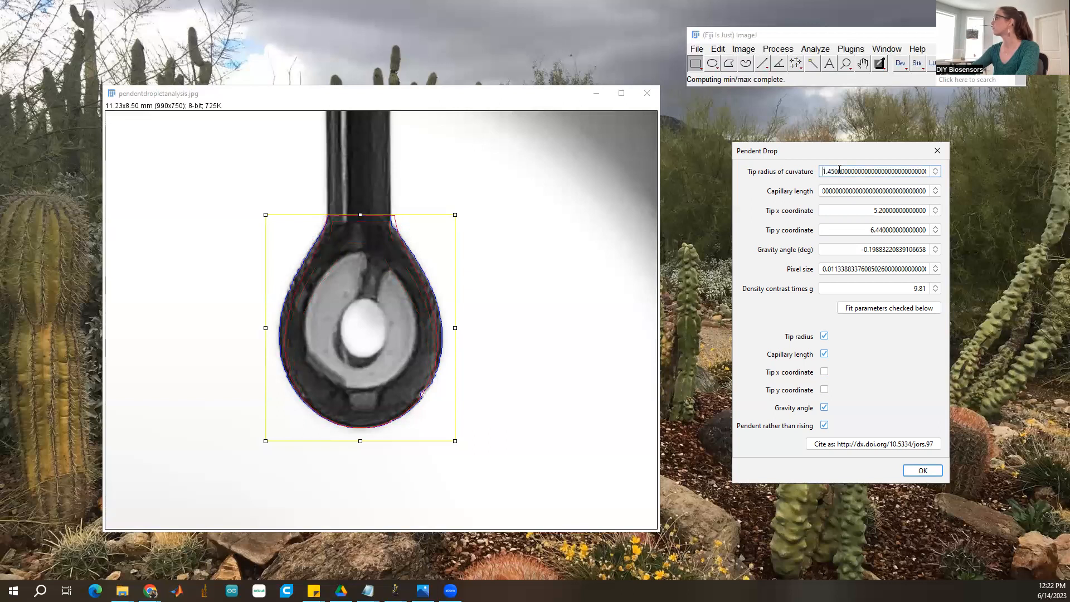
Step: Set the capillary length to 3
{"action": "key", "text": "Tab"}
{"action": "type", "text": "3"}
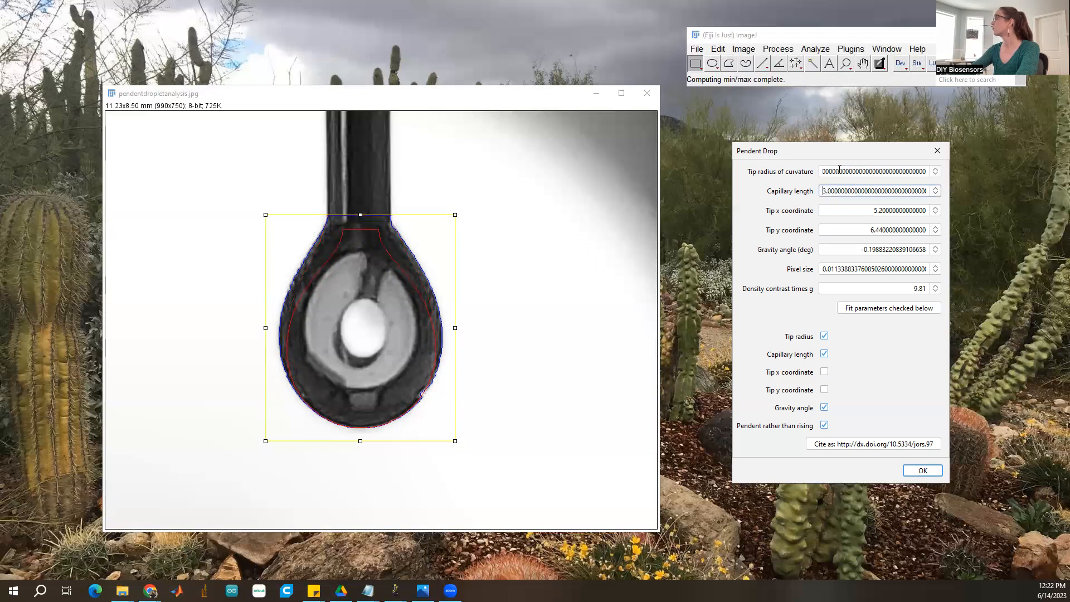
Step: Set the capillary length to 2.5 after trying 2.8 against the droplet outline
{"action": "key", "text": "ctrl+a"}
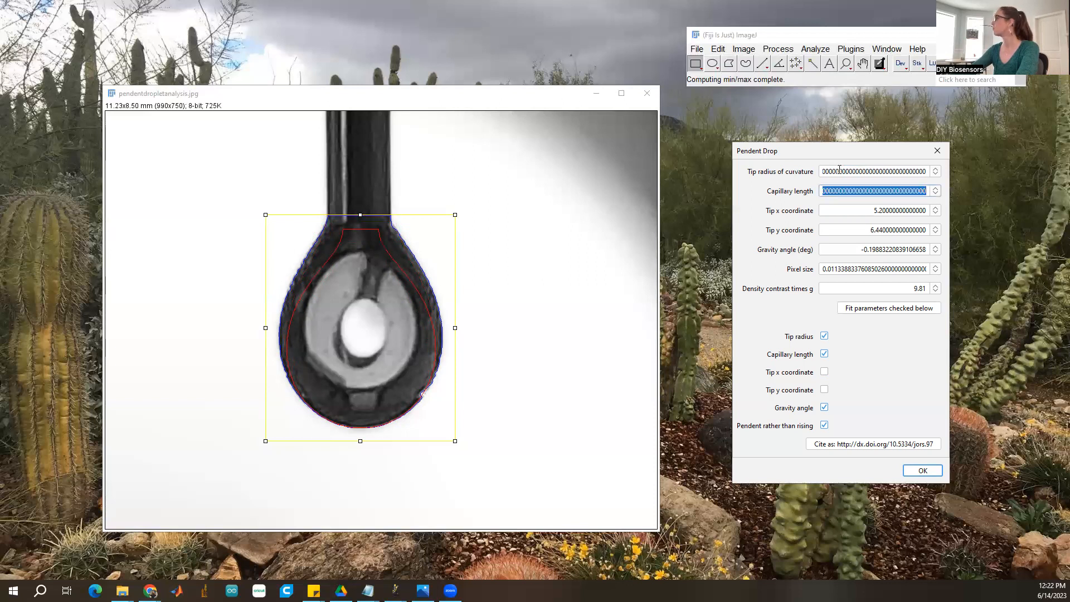
{"action": "type", "text": "2.8"}
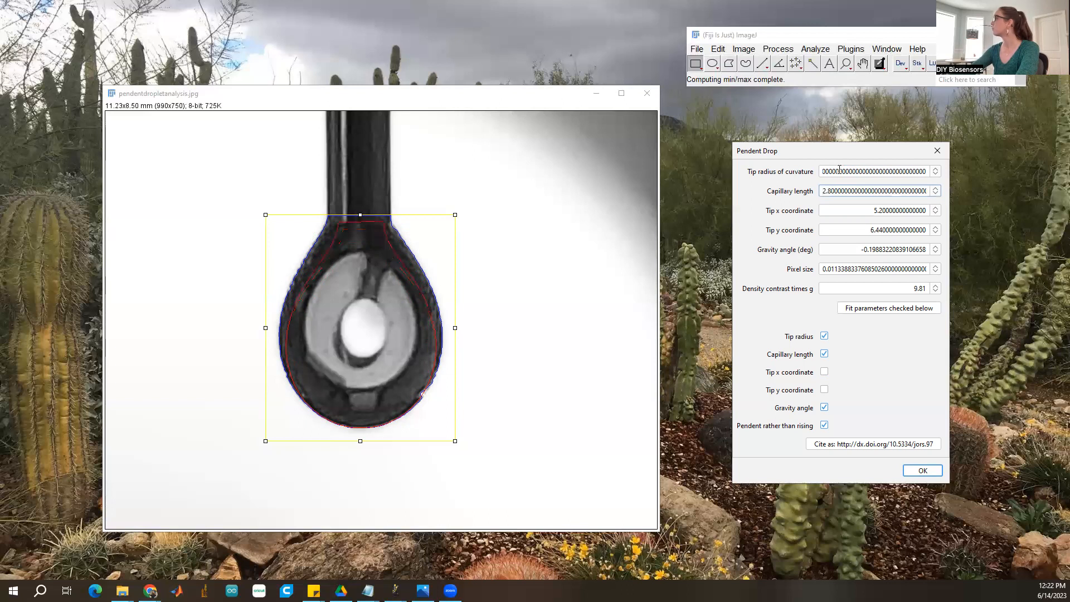
{"action": "key", "text": "ctrl+a"}
{"action": "type", "text": "2.5"}
Step: Try a tip radius of curvature of 1.3, and set it back to 1.45
{"action": "left_click", "coordinate": [839, 170]}
{"action": "key", "text": "ctrl+a"}
{"action": "type", "text": "1."}
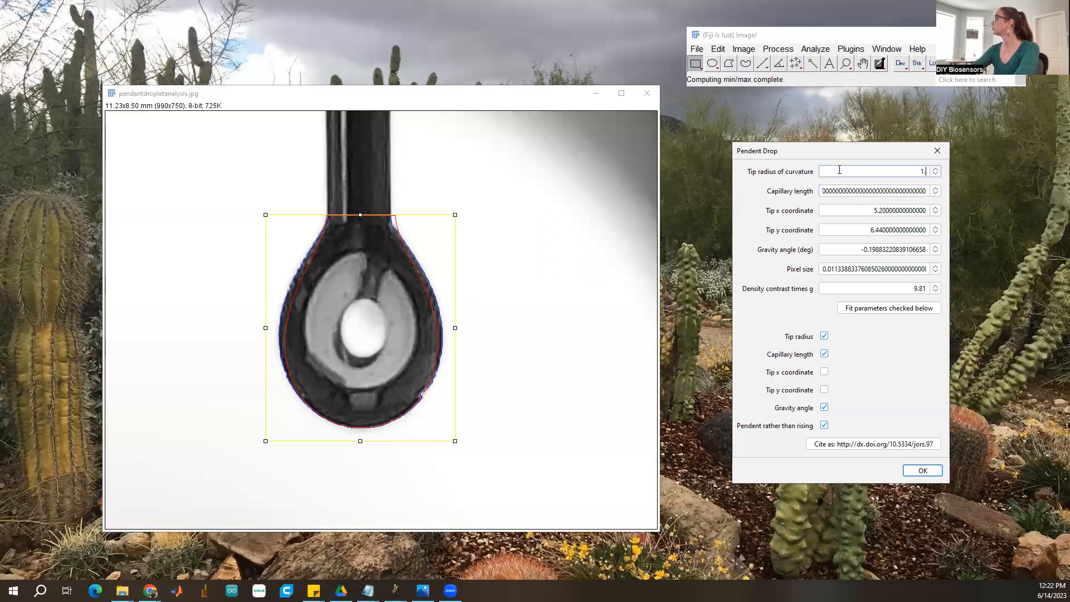
{"action": "type", "text": "4500000000000000000000000000"}
{"action": "key", "text": "ctrl+a"}
{"action": "type", "text": "1.3"}
{"action": "key", "text": "ctrl+a"}
{"action": "type", "text": "1."}
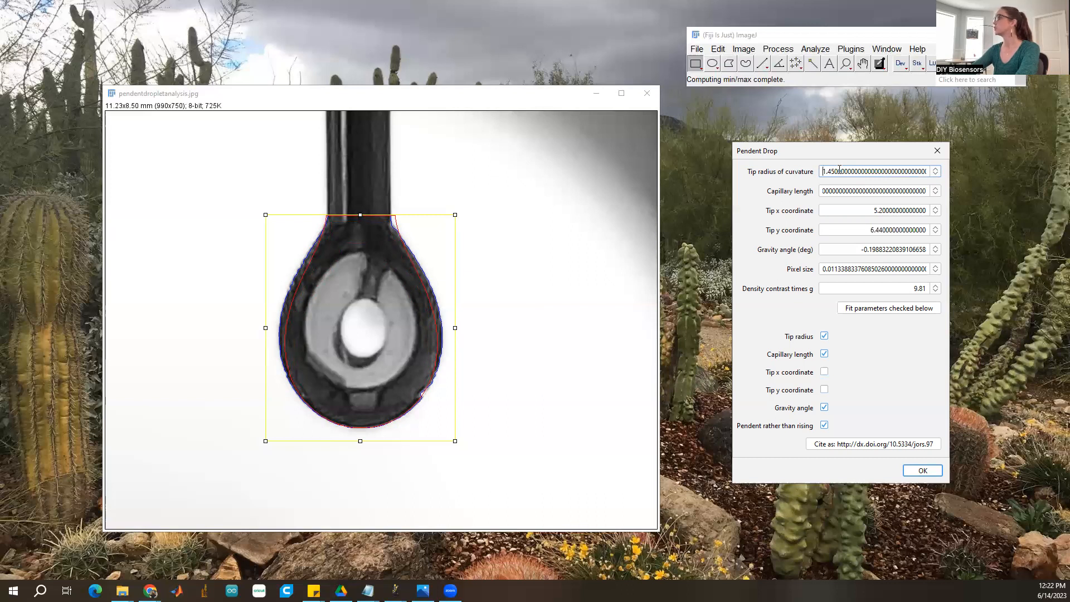
Step: Run the automatic fit of the droplet outline for tip radius, capillary length and gravity angle
{"action": "key", "text": "Tab"}
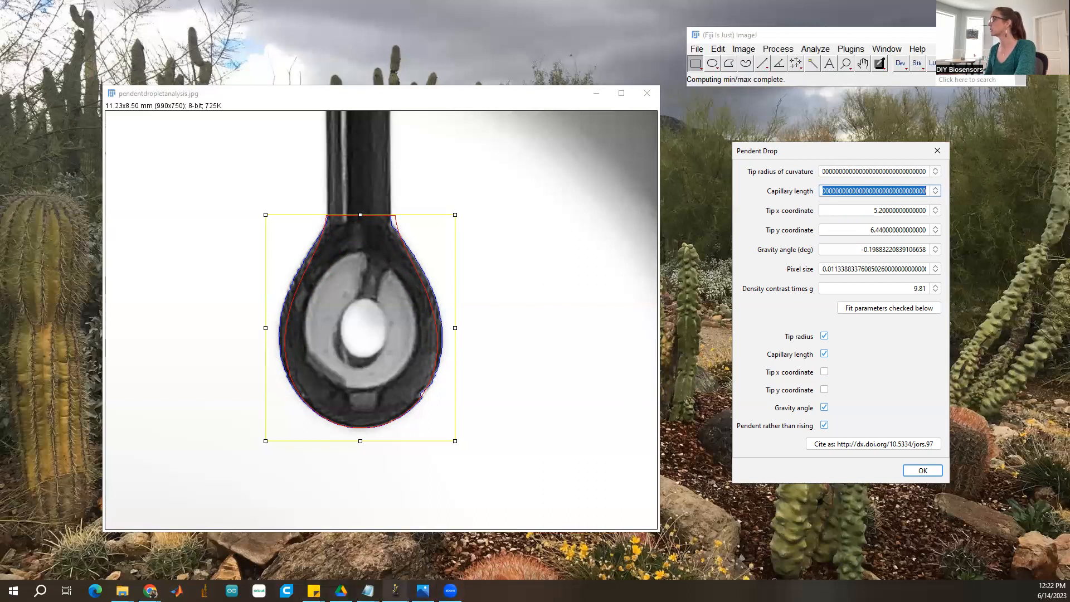
{"action": "mouse_move", "coordinate": [368, 590]}
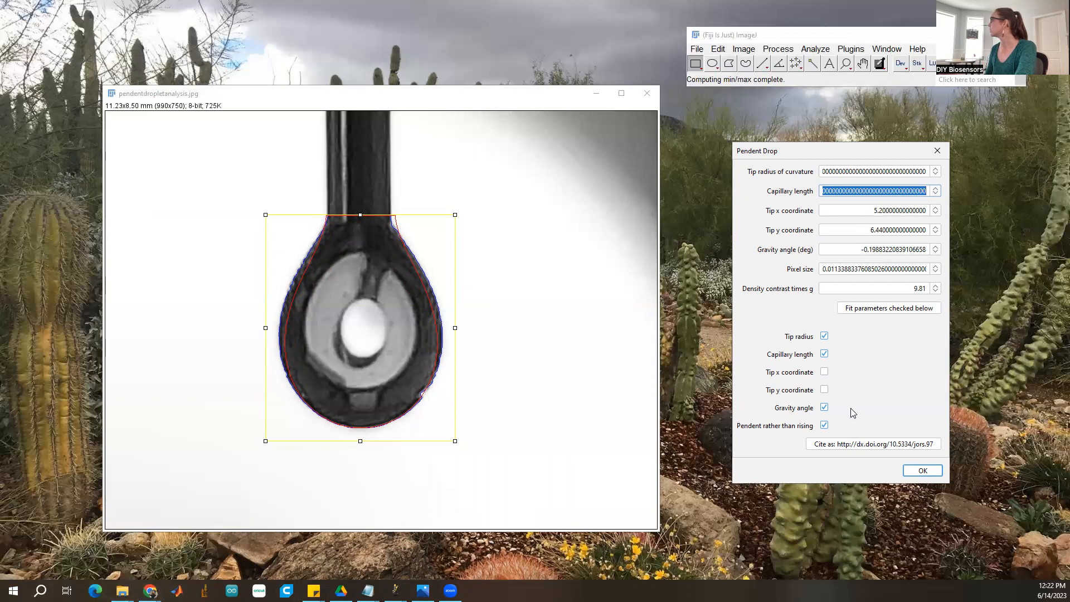
{"action": "left_click", "coordinate": [856, 310]}
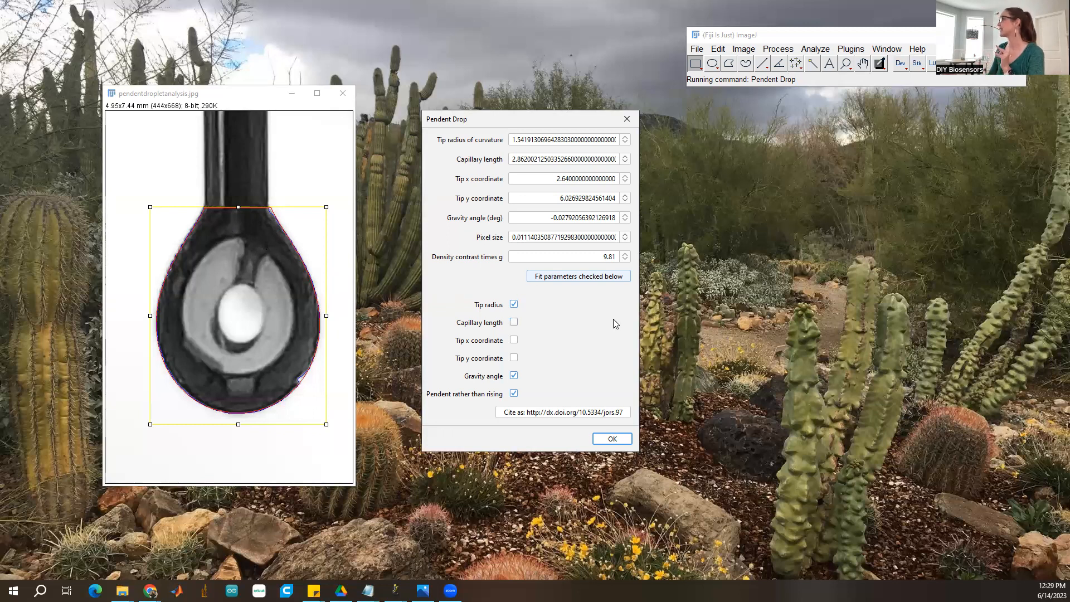
Step: Accept the fitted parameters, then widen the Results table to show every column, place it beside the image and select the surface tension entry's row
{"action": "left_click", "coordinate": [613, 439]}
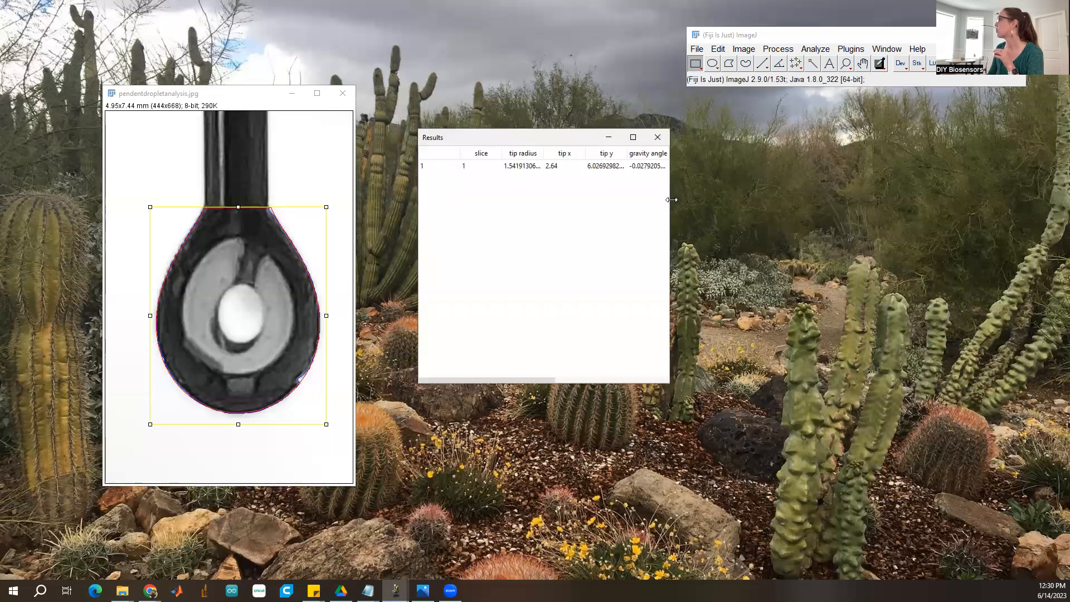
{"action": "left_click_drag", "start_coordinate": [671, 200], "coordinate": [988, 200]}
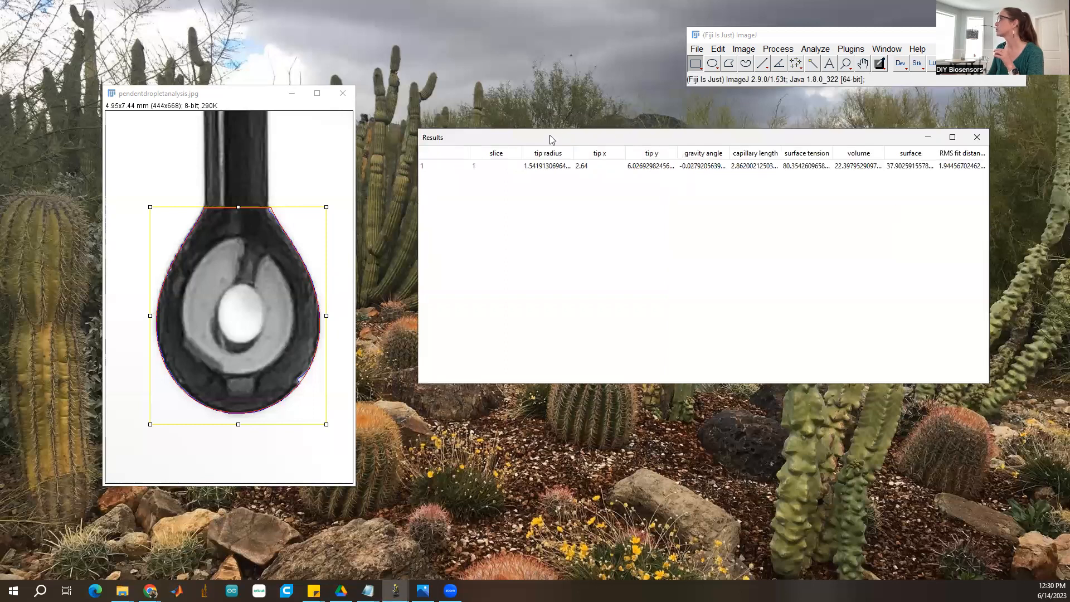
{"action": "left_click_drag", "start_coordinate": [546, 140], "coordinate": [489, 109]}
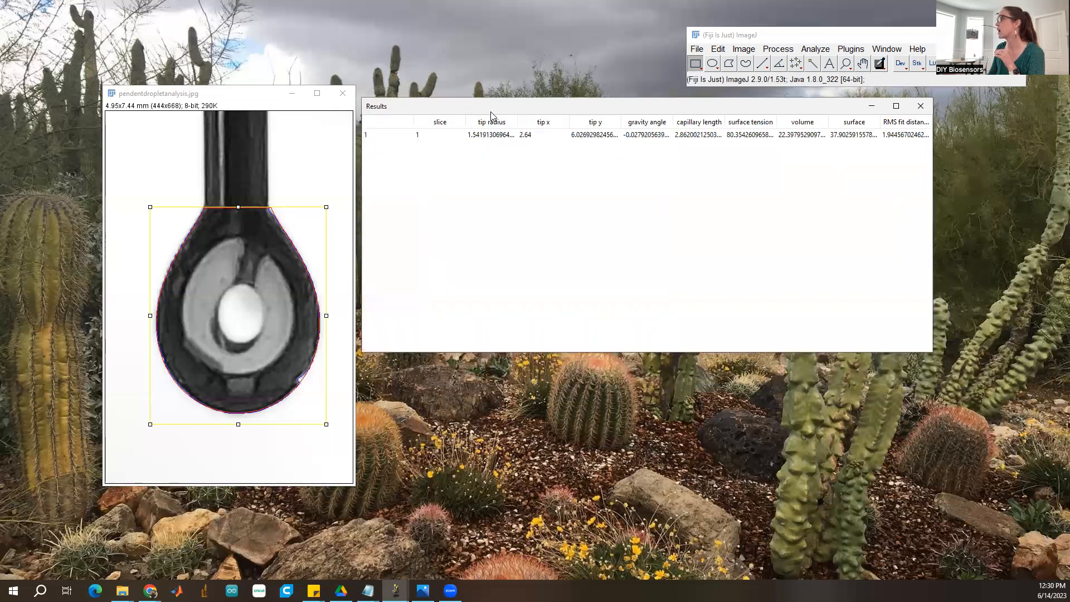
{"action": "left_click", "coordinate": [760, 138]}
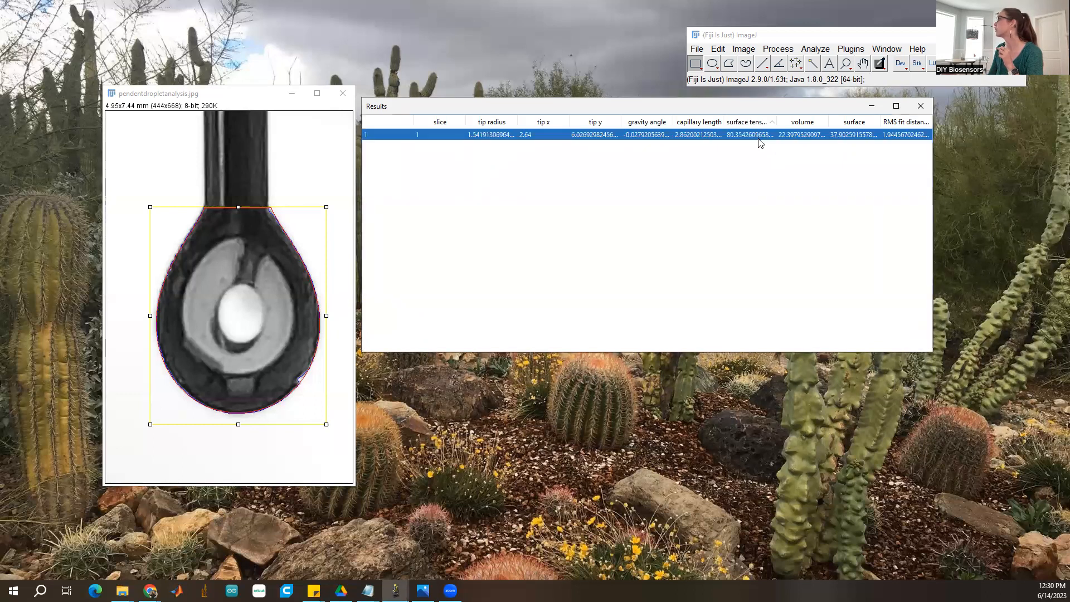